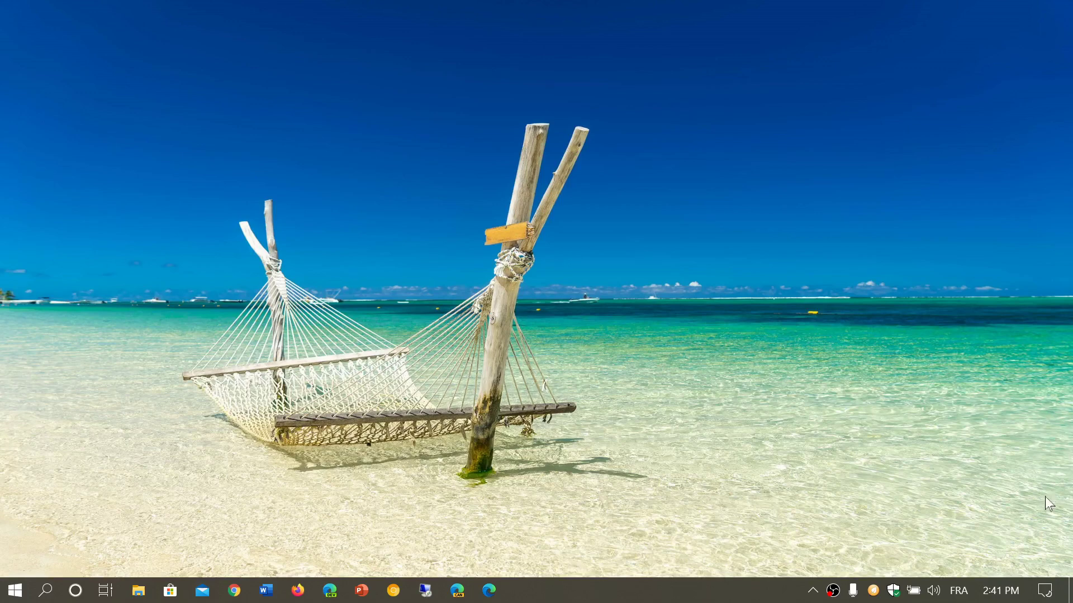
- Open the Windows Settings home page from the Start menu's Settings gear
{"action": "left_click", "coordinate": [1046, 592]}
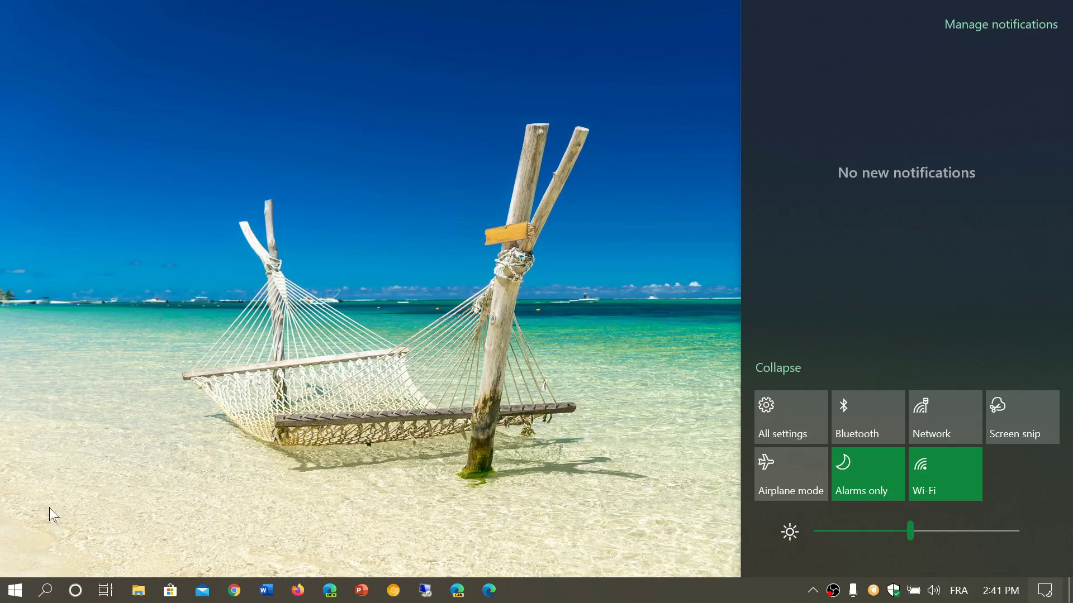
{"action": "left_click", "coordinate": [14, 591]}
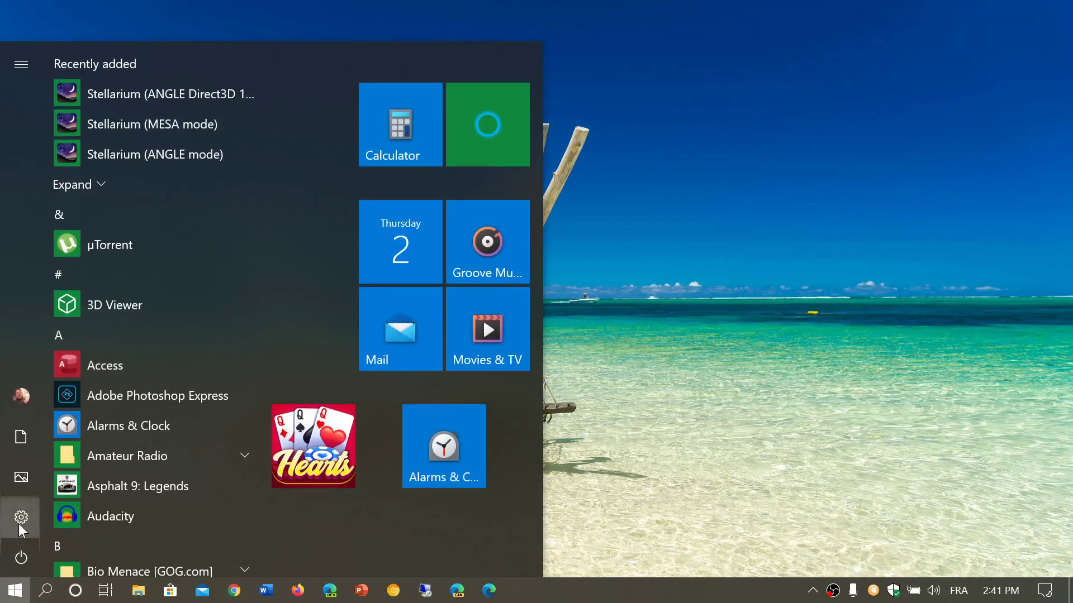
{"action": "left_click", "coordinate": [89, 531]}
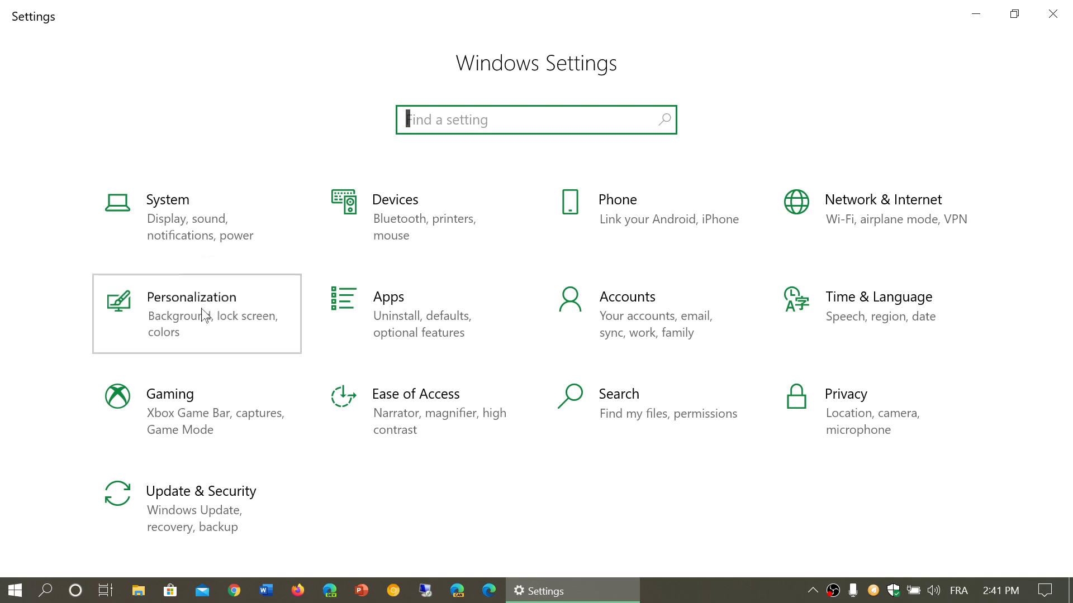
- Go to Personalization > Colors and scroll through the colour options
{"action": "left_click", "coordinate": [203, 314]}
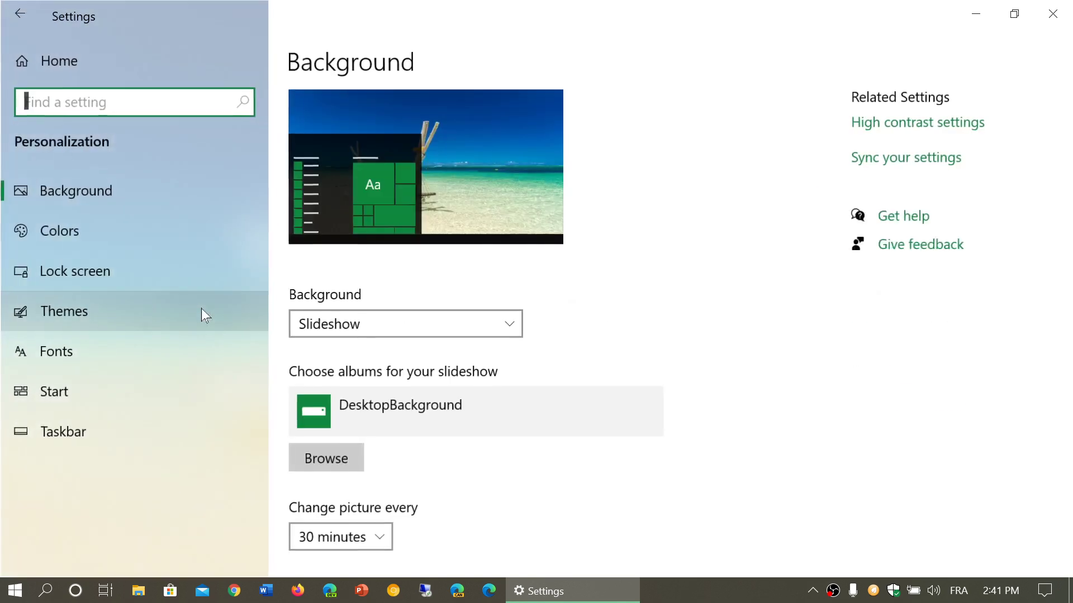
{"action": "left_click", "coordinate": [112, 230]}
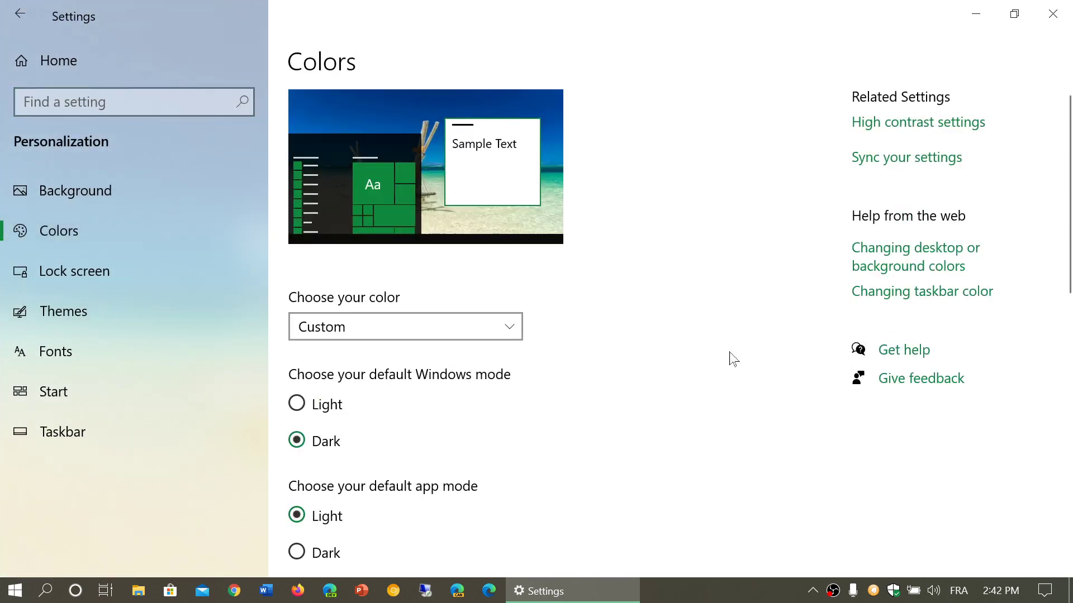
{"action": "scroll", "coordinate": [734, 358], "scroll_direction": "down", "scroll_amount": 5}
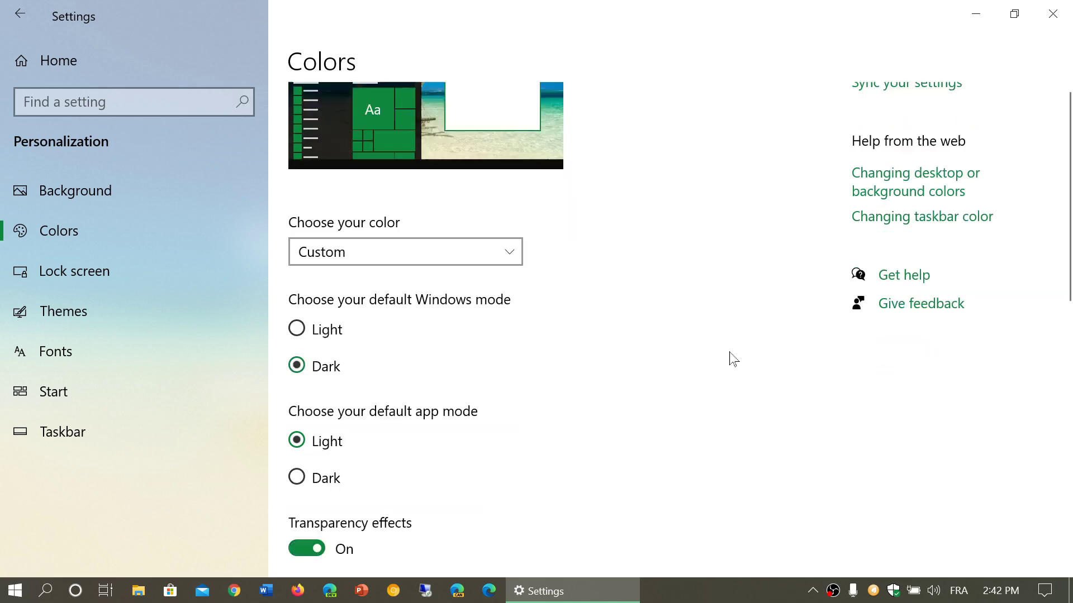
{"action": "scroll", "coordinate": [734, 358], "scroll_direction": "down", "scroll_amount": 2}
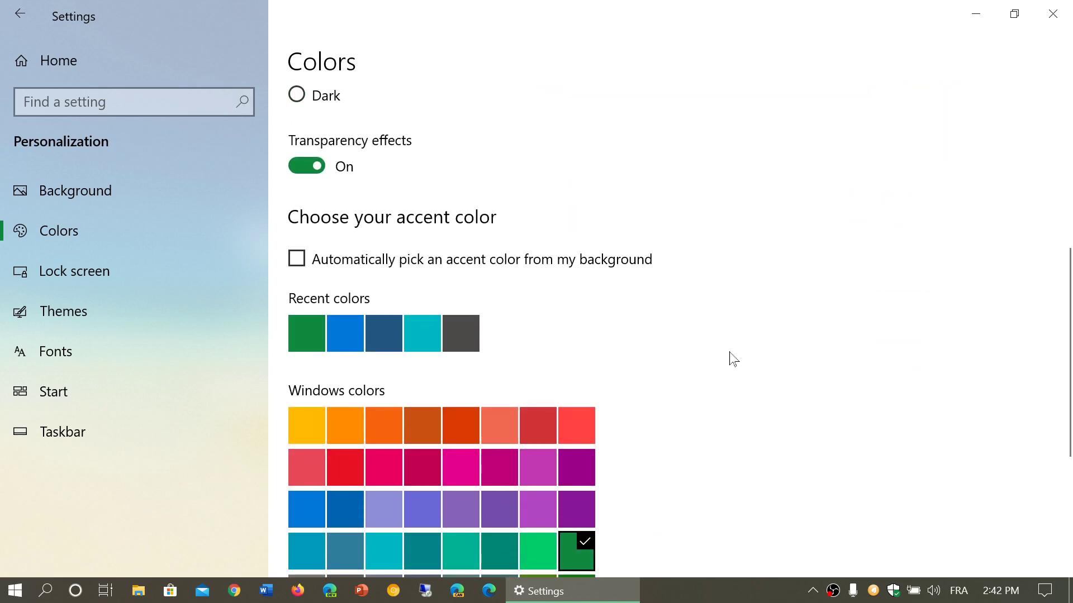
{"action": "scroll", "coordinate": [734, 358], "scroll_direction": "up", "scroll_amount": 8}
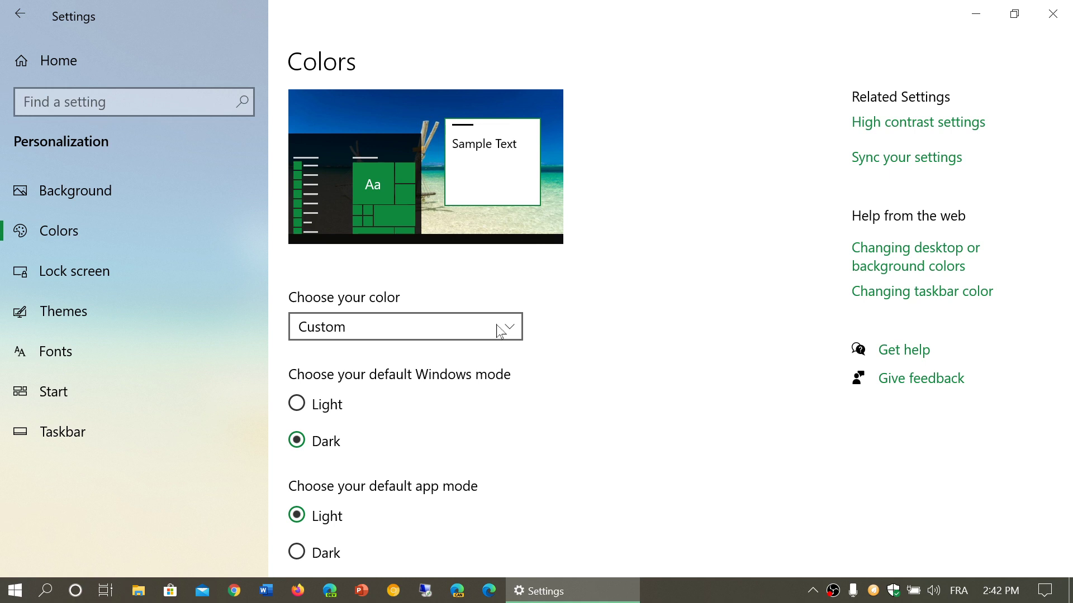
- Cycle the colour scheme through Light and Dark, ending on Custom with Dark Windows and app modes
{"action": "left_click", "coordinate": [496, 324]}
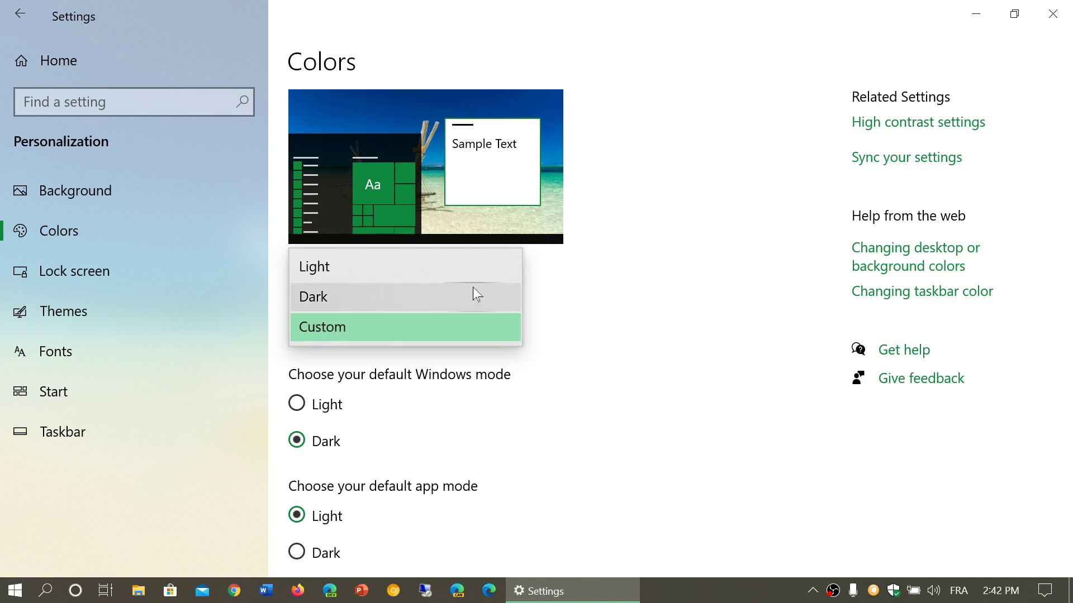
{"action": "left_click", "coordinate": [471, 266]}
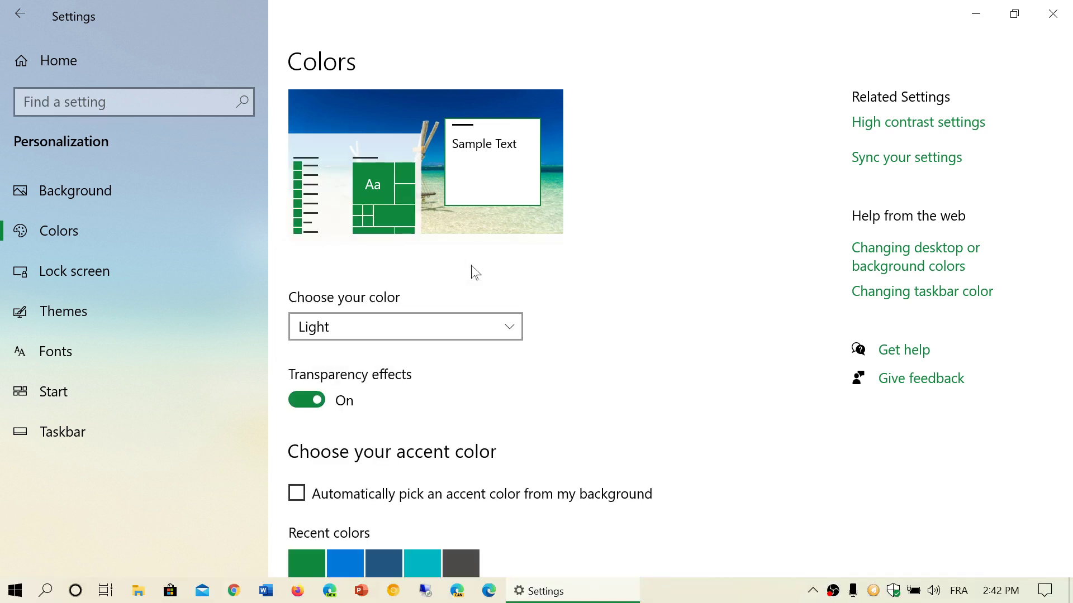
{"action": "left_click", "coordinate": [472, 335]}
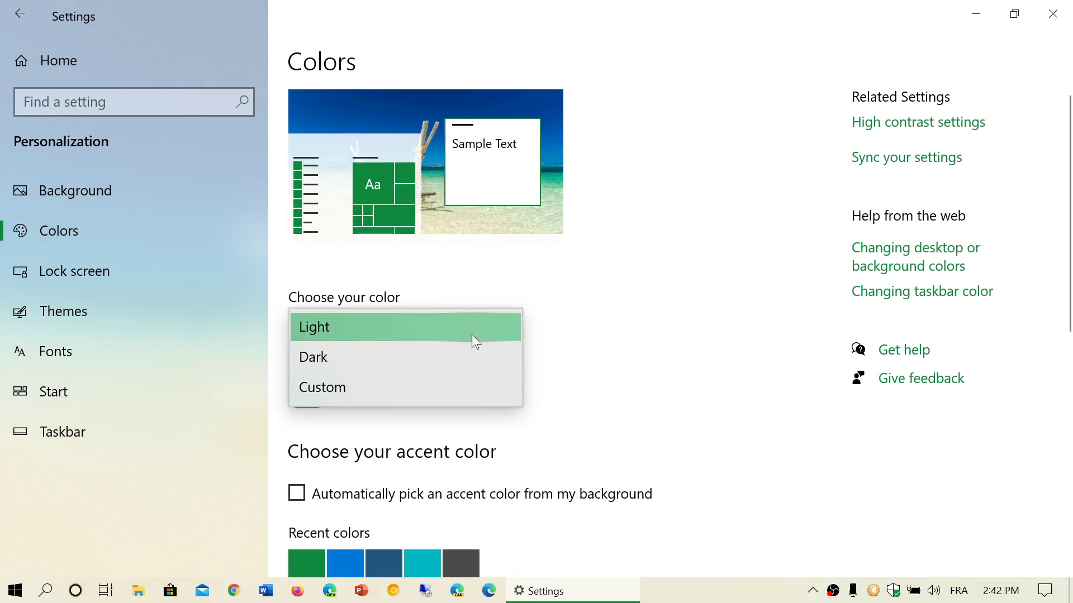
{"action": "left_click", "coordinate": [457, 360]}
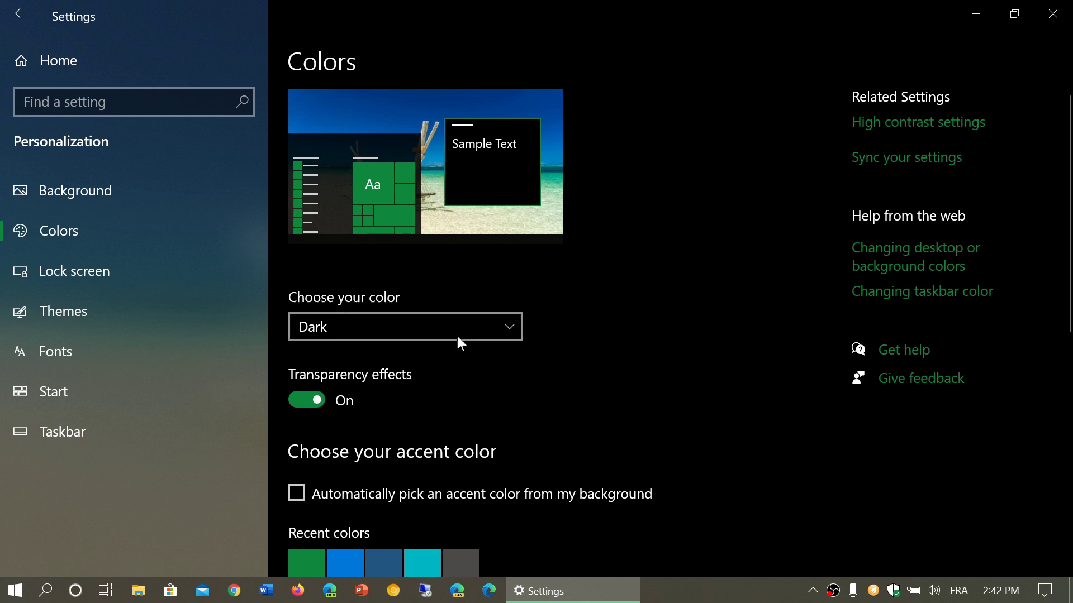
{"action": "left_click", "coordinate": [457, 327]}
{"action": "left_click", "coordinate": [438, 363]}
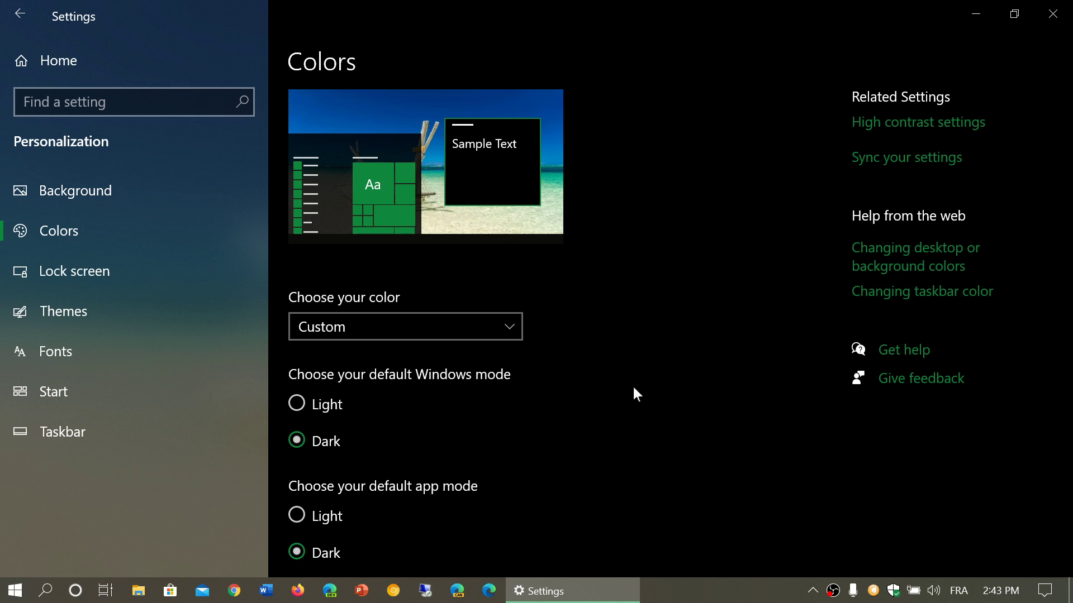
{"action": "scroll", "coordinate": [633, 388], "scroll_direction": "down", "scroll_amount": 2}
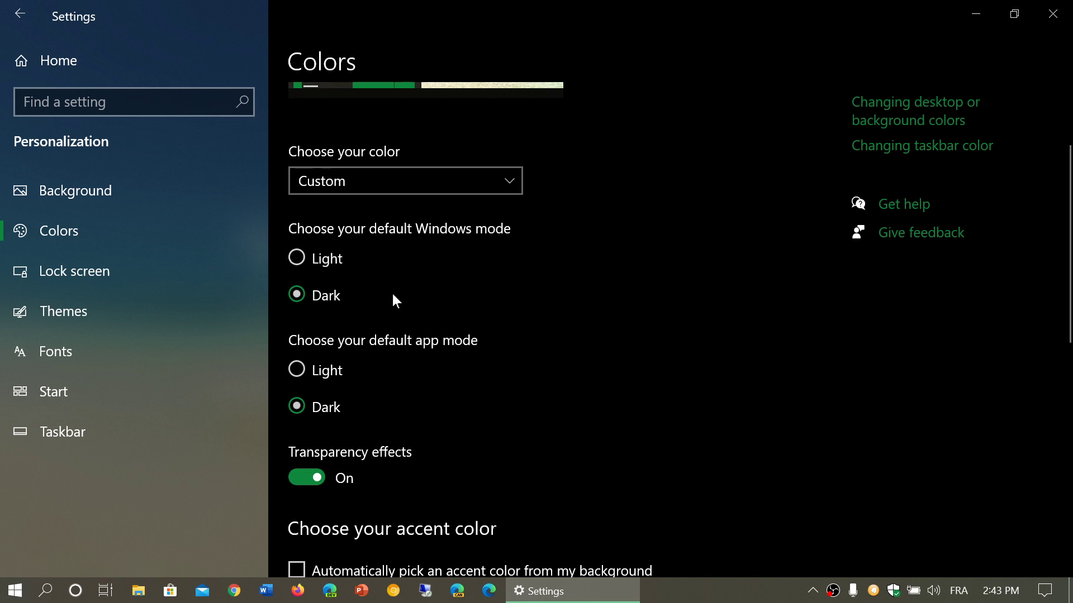
{"action": "scroll", "coordinate": [393, 297], "scroll_direction": "down", "scroll_amount": 2}
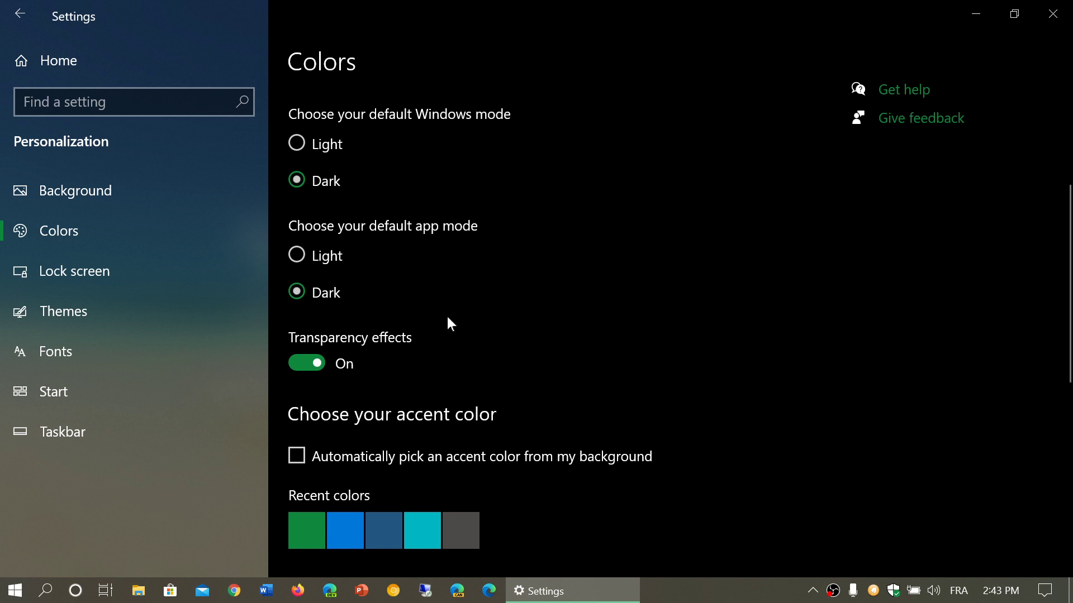
{"action": "left_click", "coordinate": [297, 364]}
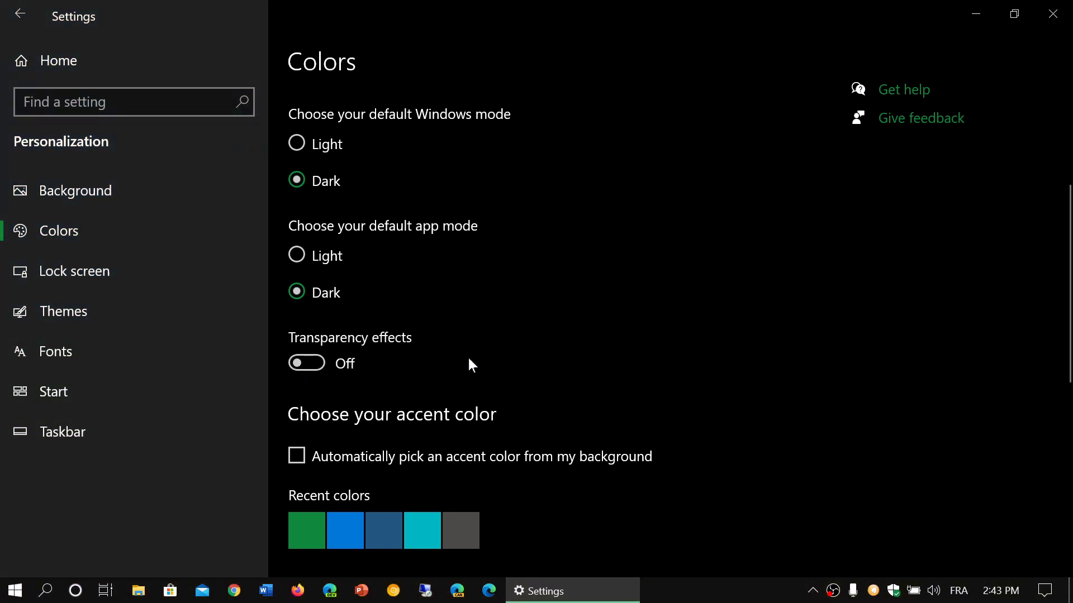
{"action": "left_click", "coordinate": [318, 366]}
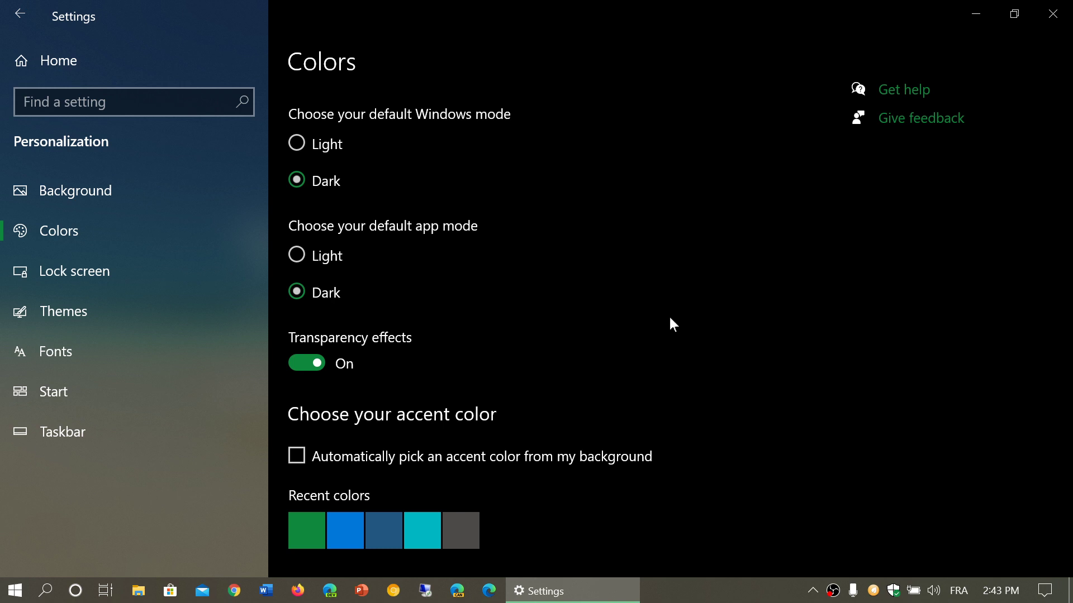
{"action": "scroll", "coordinate": [670, 319], "scroll_direction": "down", "scroll_amount": 3}
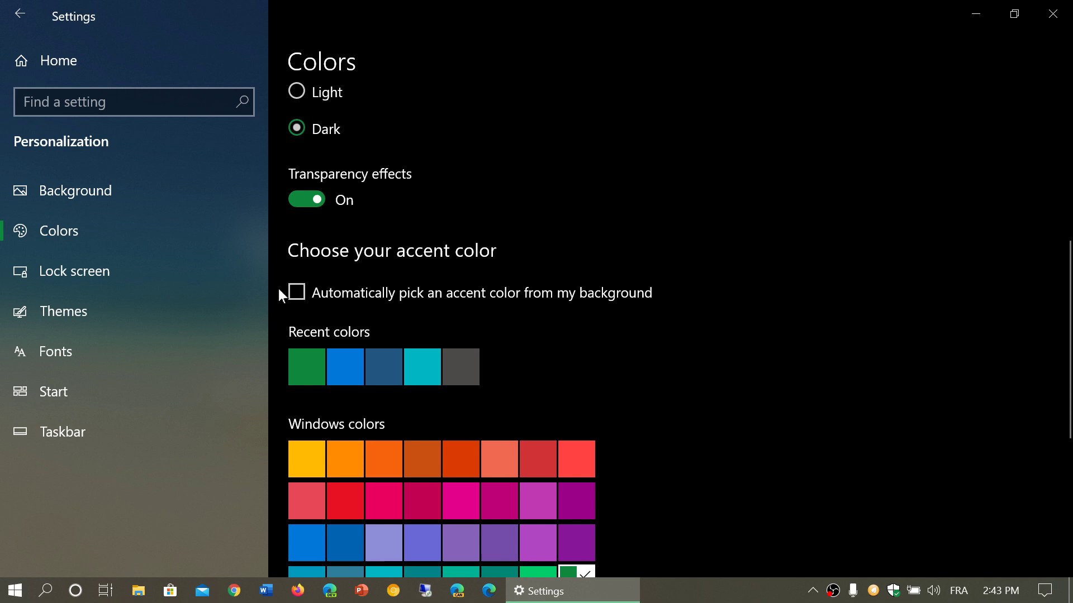
{"action": "left_click", "coordinate": [296, 295]}
{"action": "left_click", "coordinate": [979, 13]}
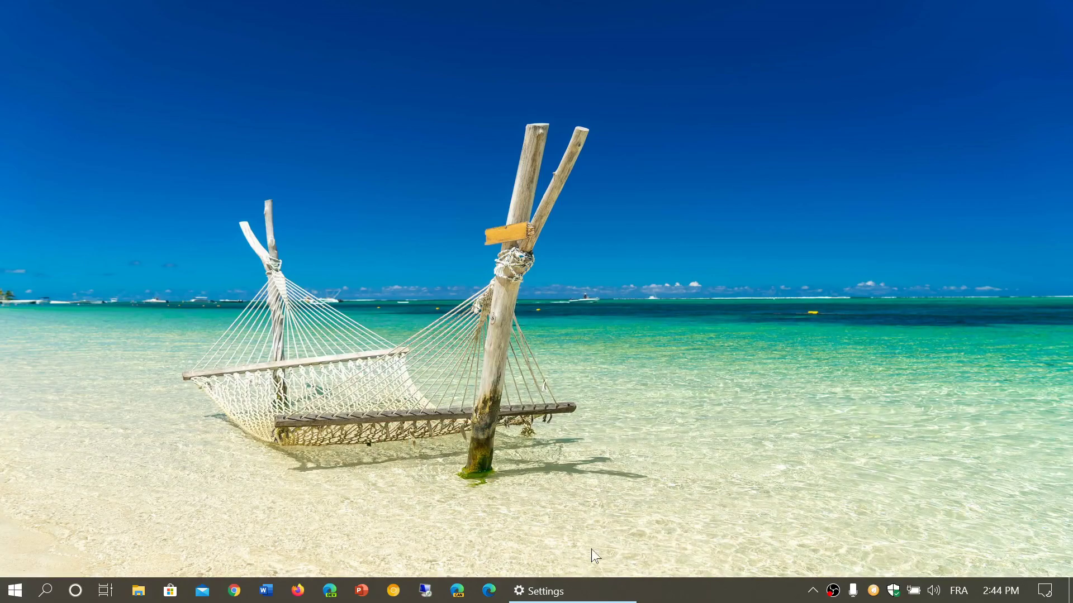
{"action": "left_click", "coordinate": [587, 598]}
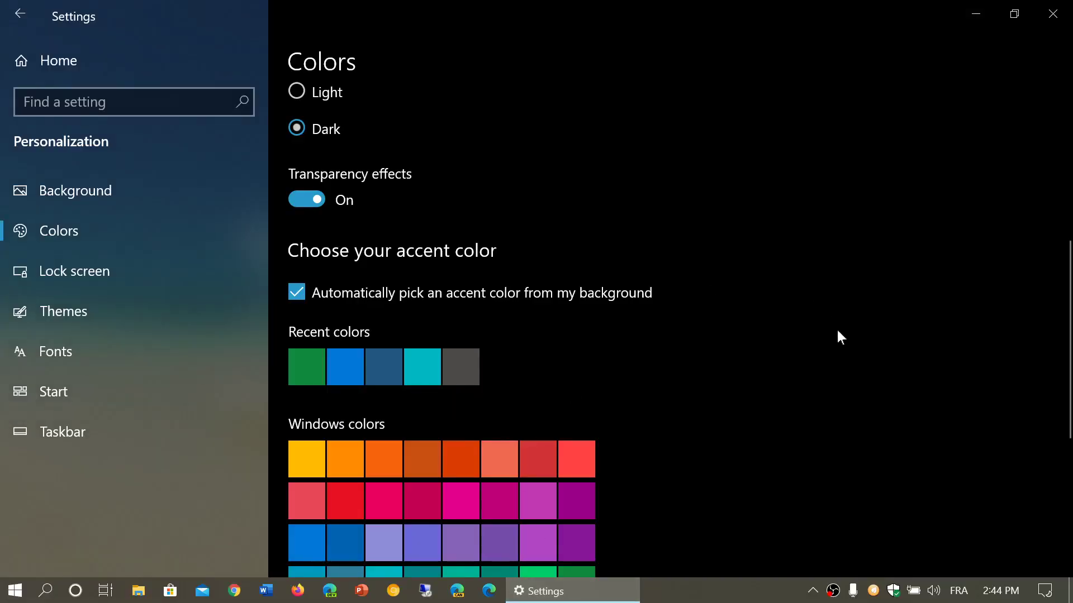
{"action": "left_click", "coordinate": [294, 295]}
{"action": "left_click", "coordinate": [13, 591]}
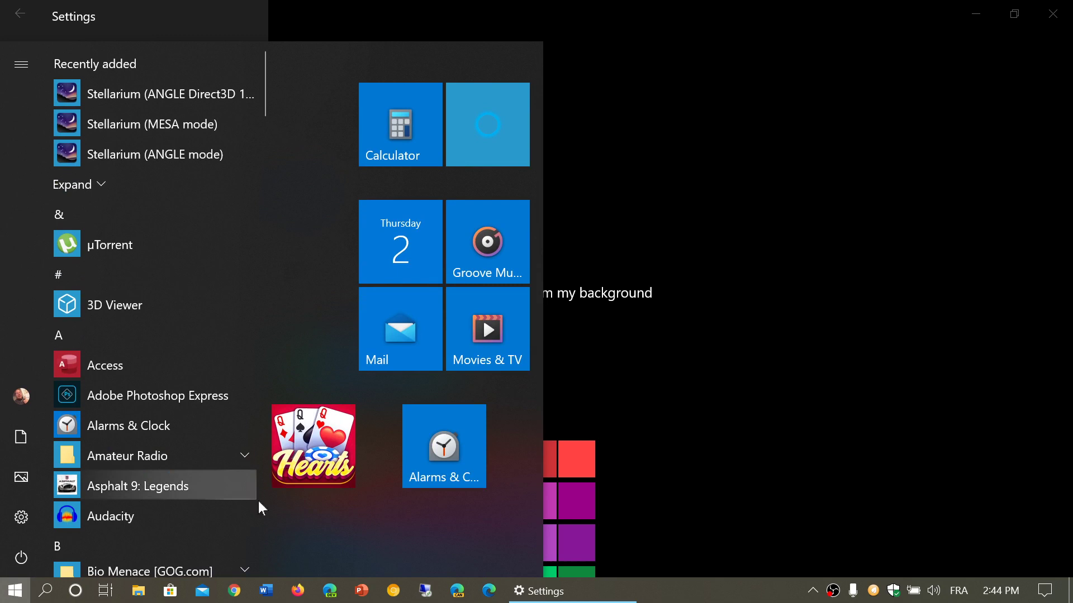
{"action": "scroll", "coordinate": [128, 447], "scroll_direction": "down", "scroll_amount": 10}
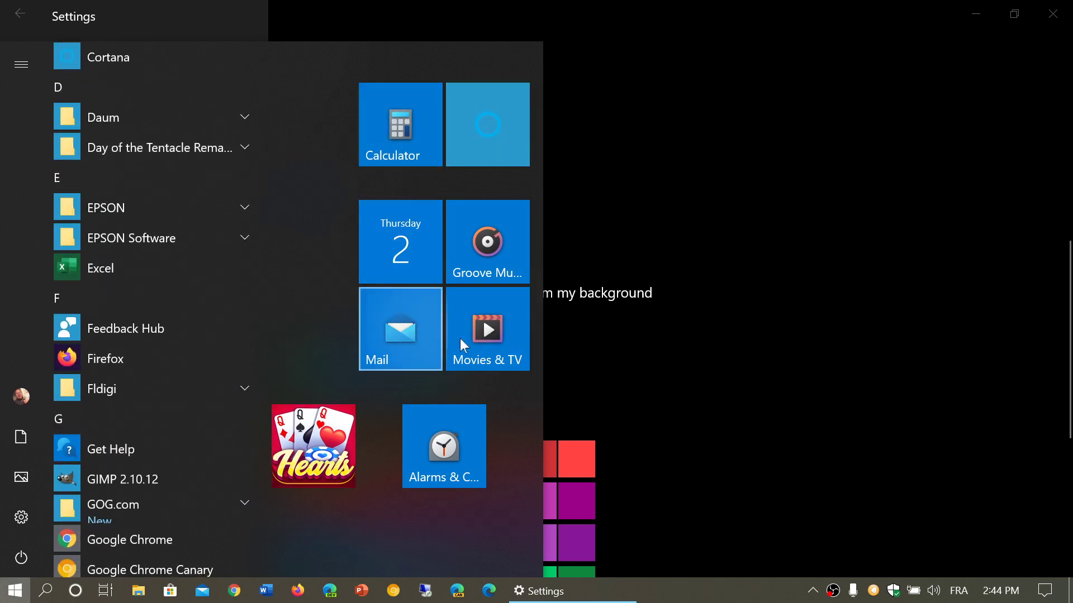
{"action": "left_click", "coordinate": [757, 258]}
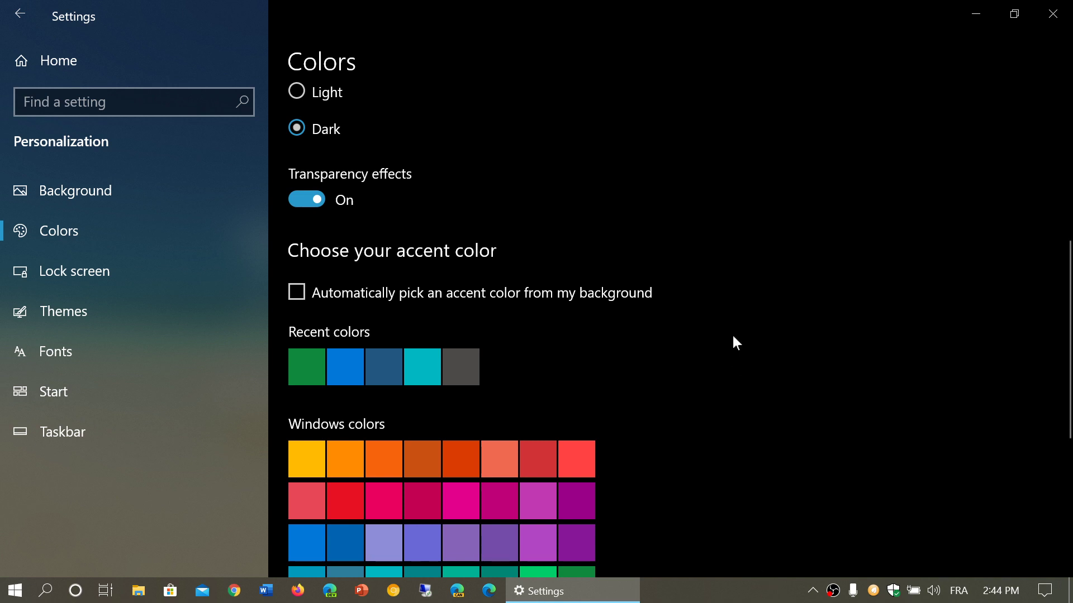
- Try the Mod red accent colour and preview it in the Start menu
{"action": "left_click", "coordinate": [584, 460]}
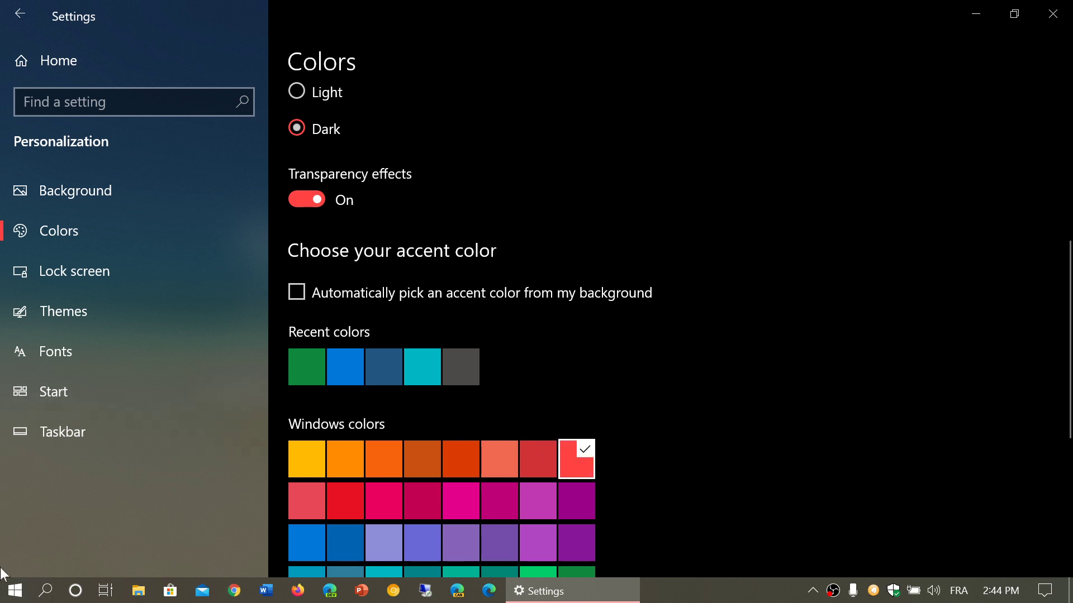
{"action": "left_click", "coordinate": [14, 590]}
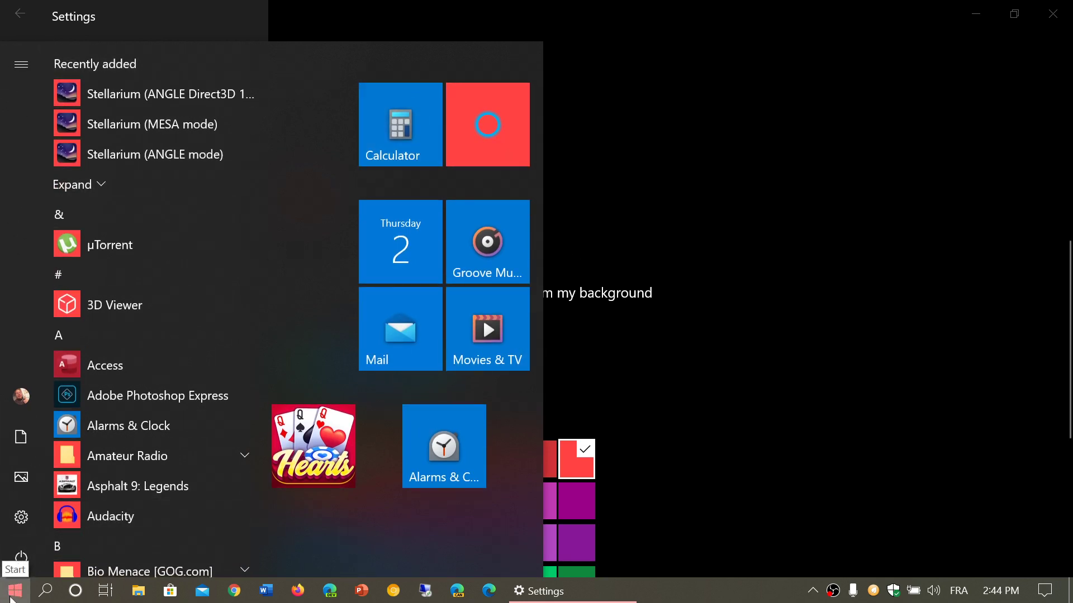
{"action": "left_click", "coordinate": [832, 367]}
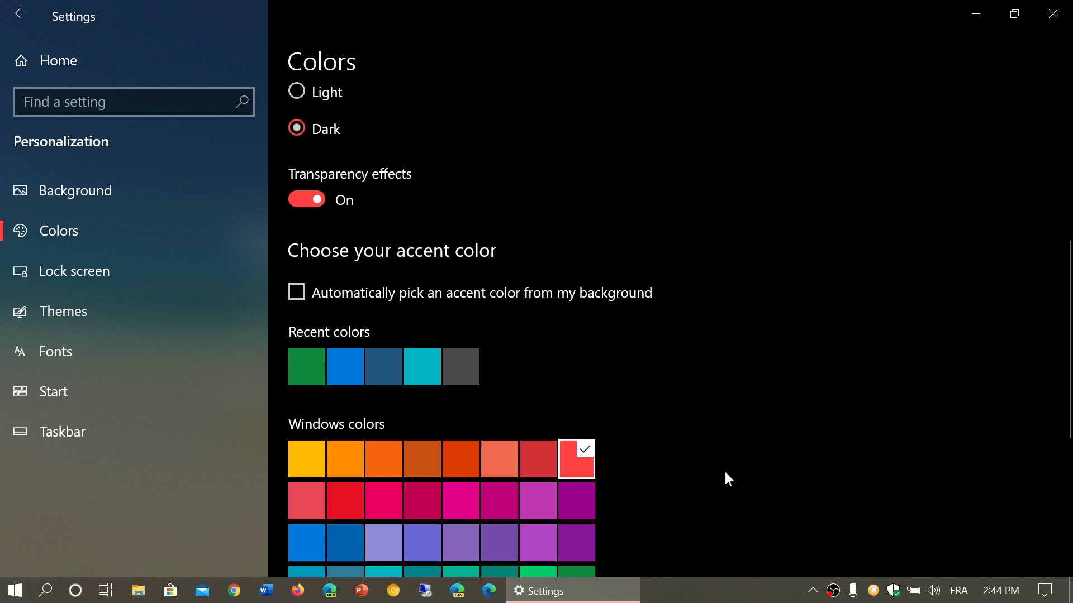
- Switch the accent to Default blue, then Orchid, previewing Orchid in the Start menu
{"action": "left_click", "coordinate": [355, 364]}
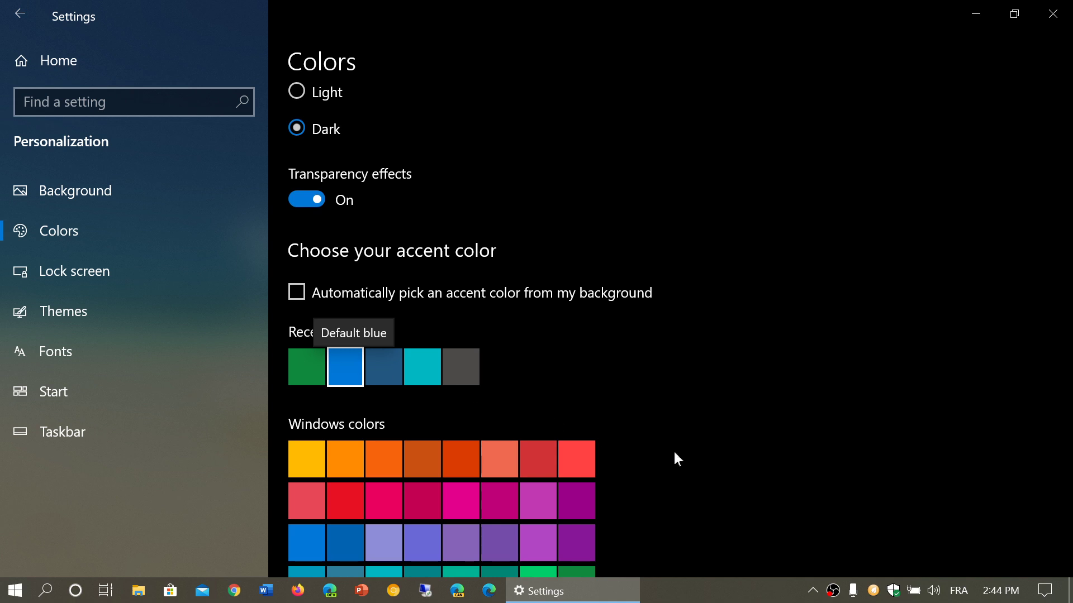
{"action": "left_click", "coordinate": [571, 495]}
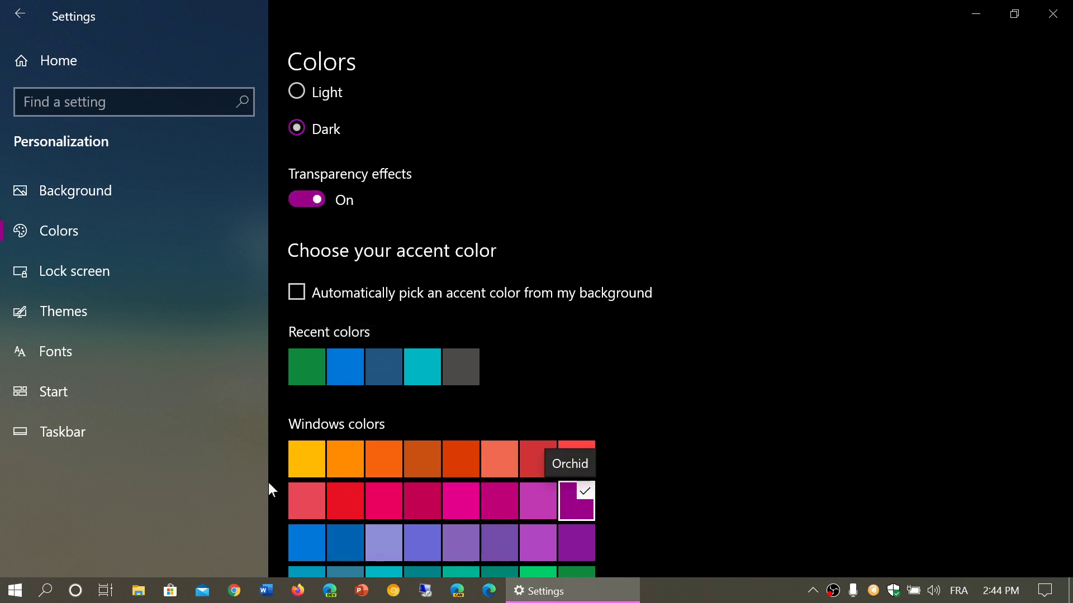
{"action": "left_click", "coordinate": [16, 591]}
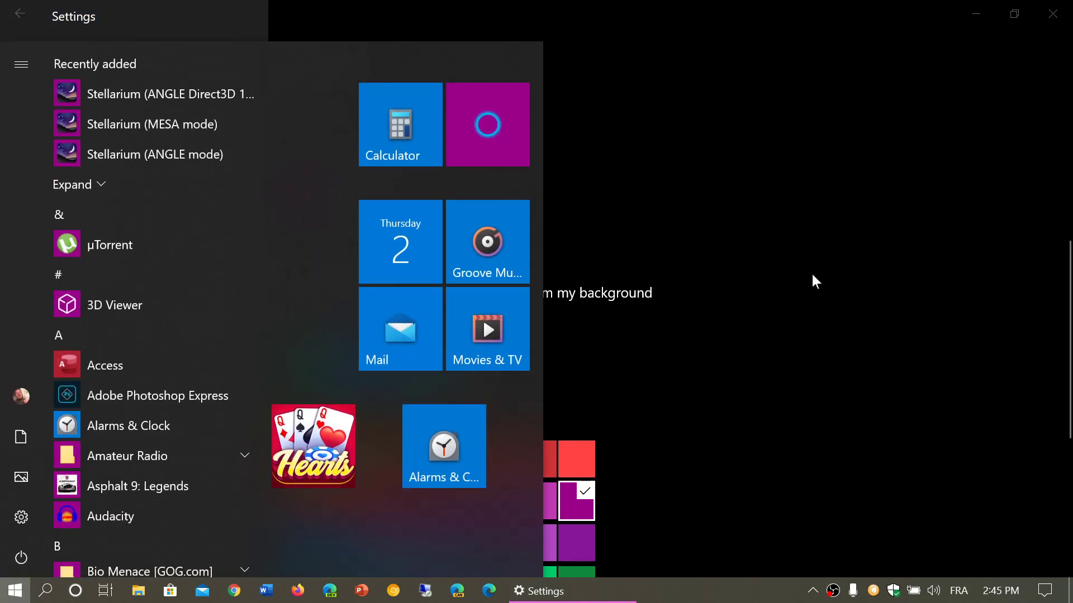
{"action": "left_click", "coordinate": [764, 315]}
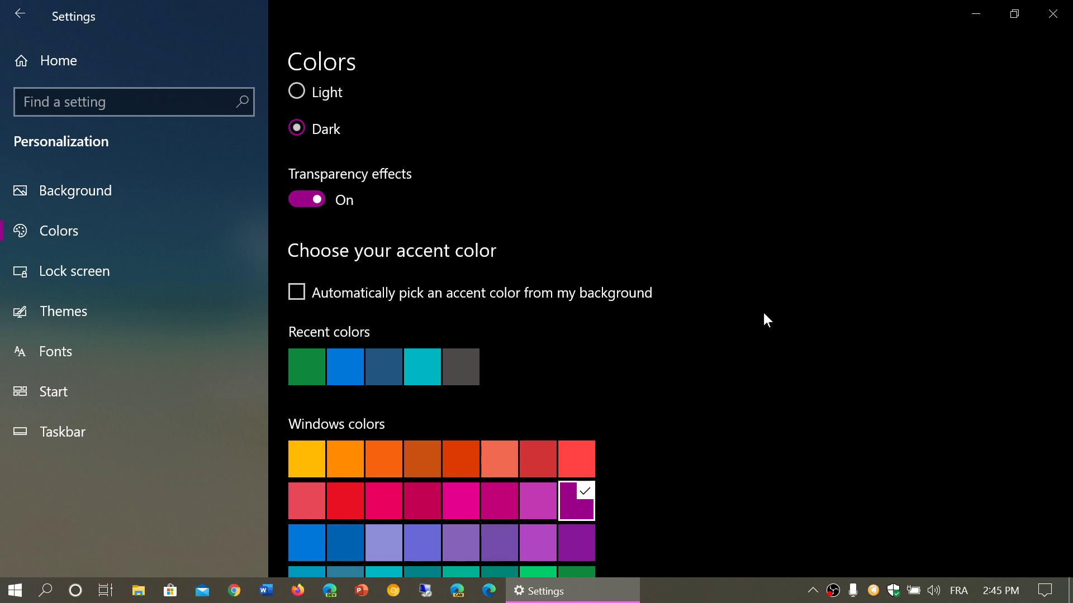
- Set a custom indigo accent colour from the spectrum and preview it in Start
{"action": "scroll", "coordinate": [764, 314], "scroll_direction": "down", "scroll_amount": 5}
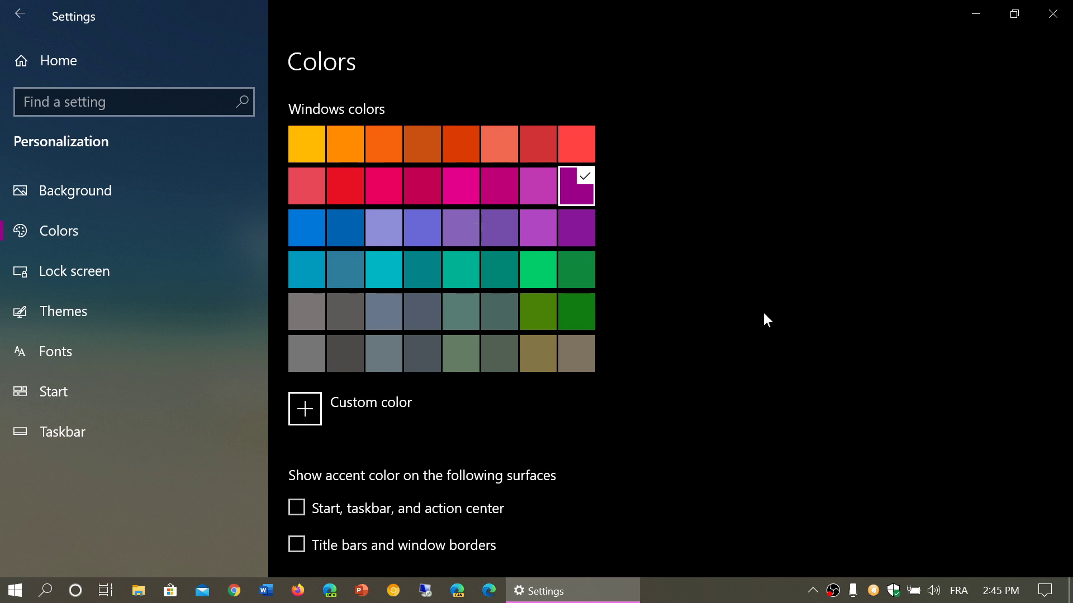
{"action": "scroll", "coordinate": [764, 313], "scroll_direction": "up", "scroll_amount": 5}
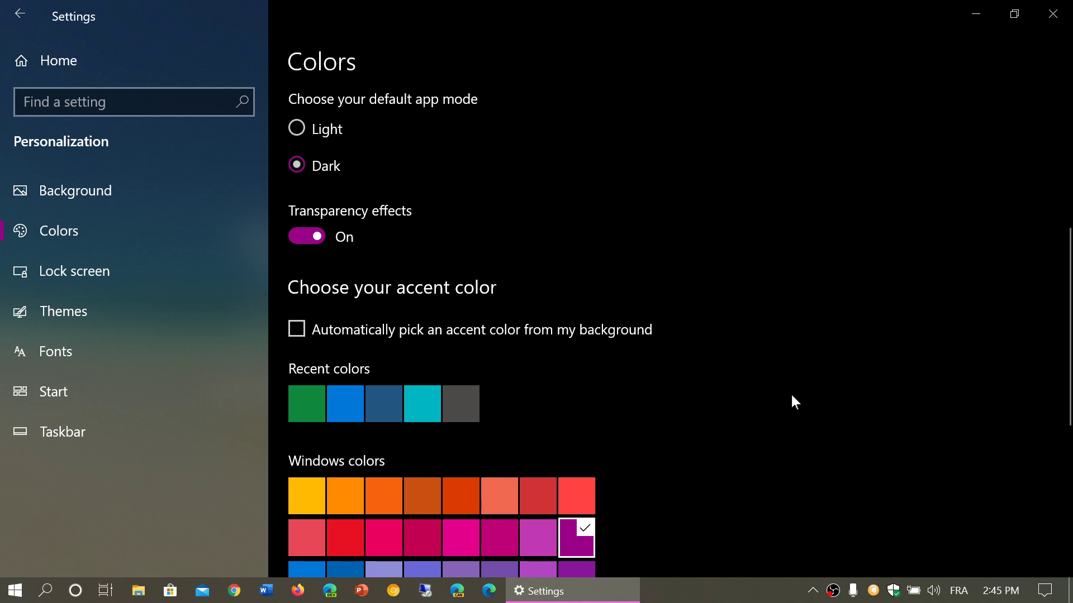
{"action": "scroll", "coordinate": [823, 399], "scroll_direction": "down", "scroll_amount": 5}
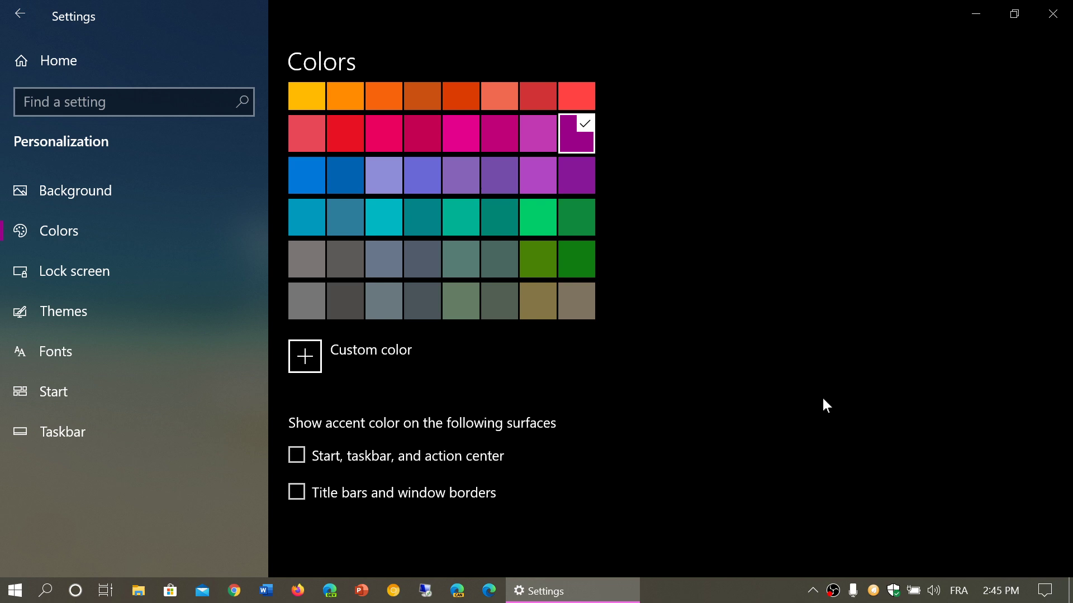
{"action": "left_click", "coordinate": [313, 355]}
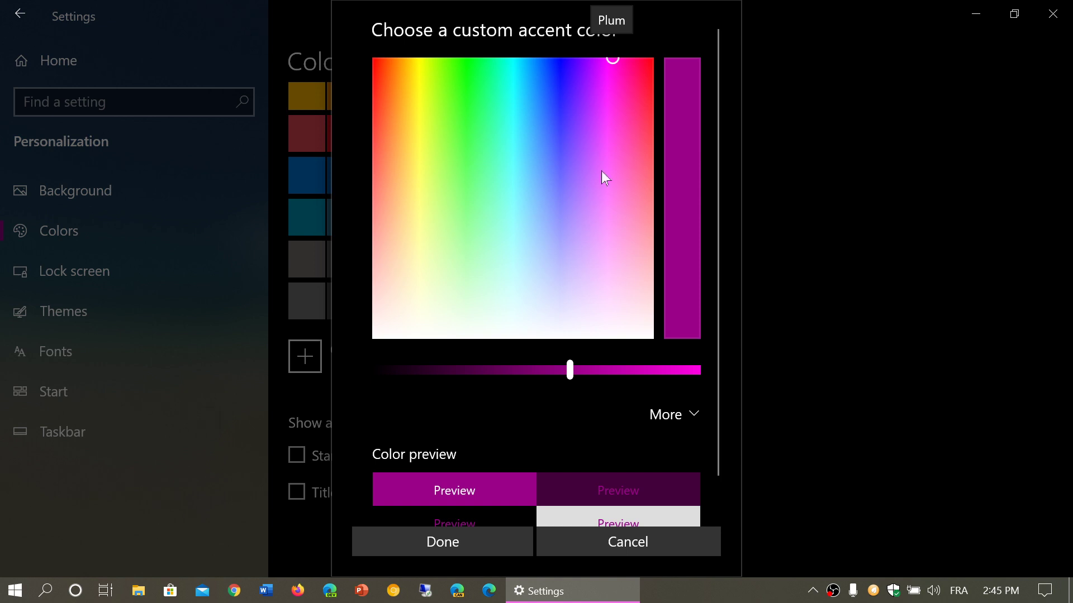
{"action": "left_click", "coordinate": [564, 161]}
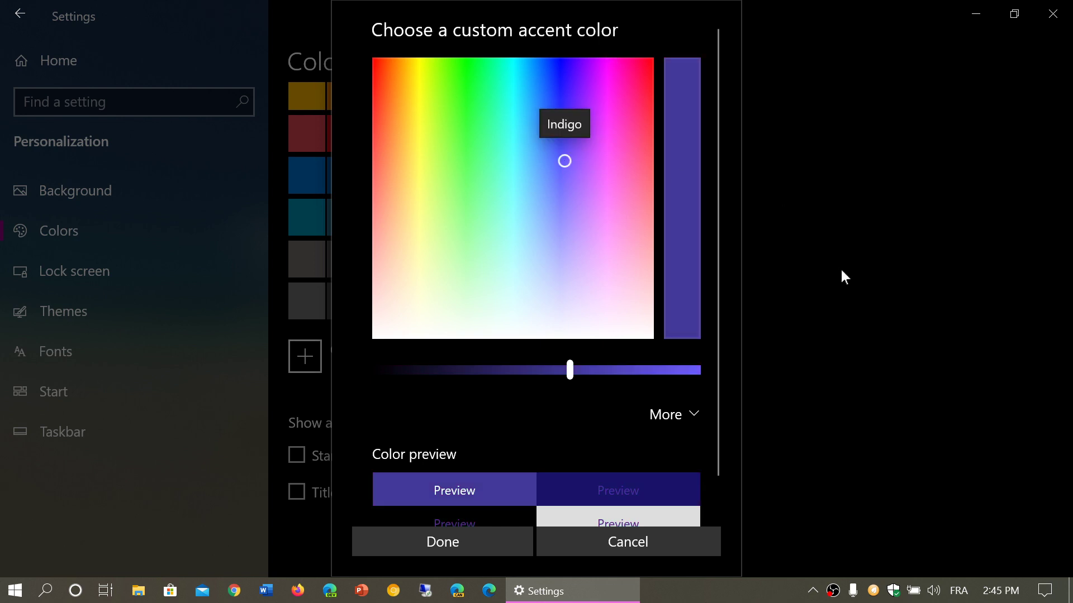
{"action": "left_click", "coordinate": [441, 545]}
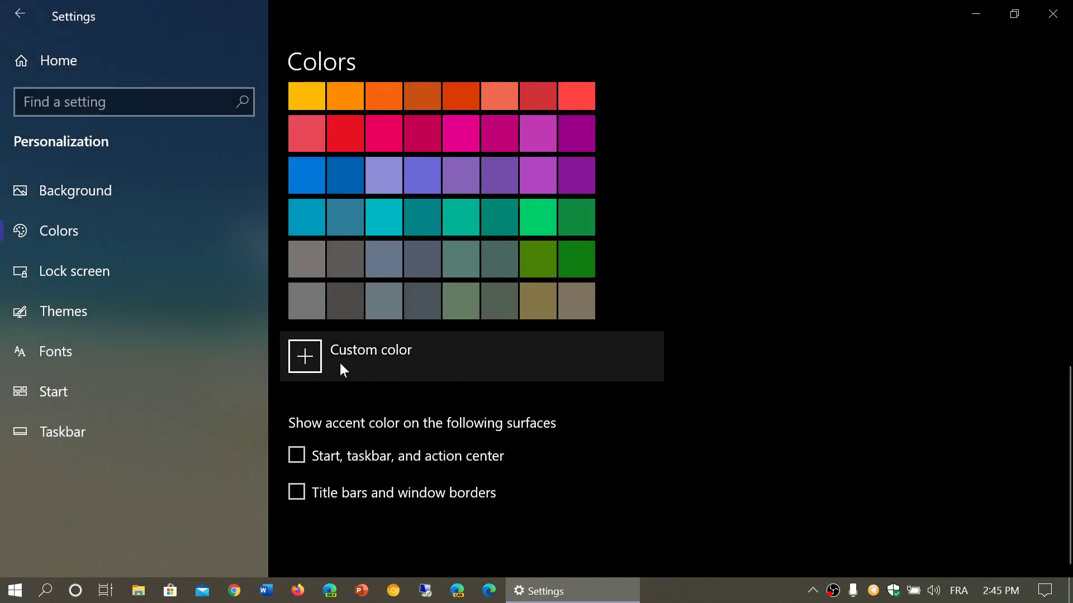
{"action": "left_click", "coordinate": [5, 598]}
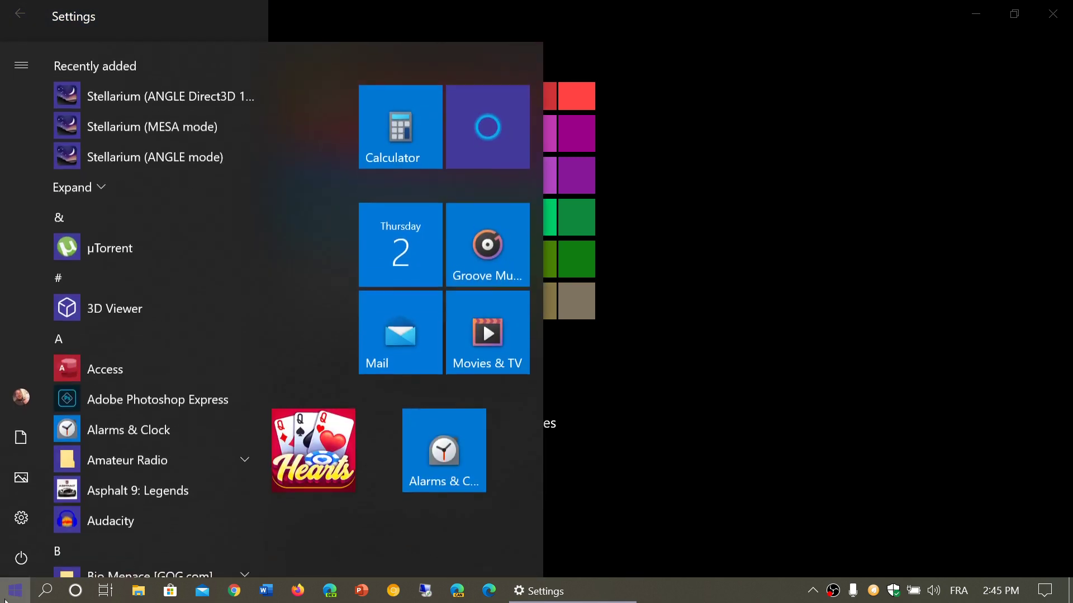
{"action": "left_click", "coordinate": [947, 330]}
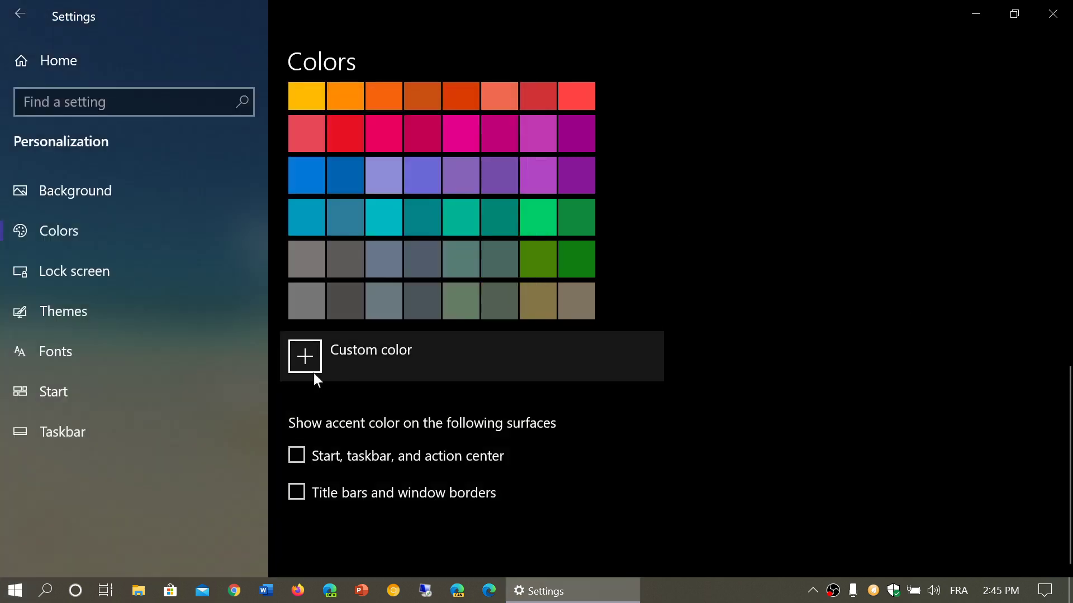
- Lighten the custom indigo accent slightly with the brightness slider
{"action": "left_click", "coordinate": [313, 353]}
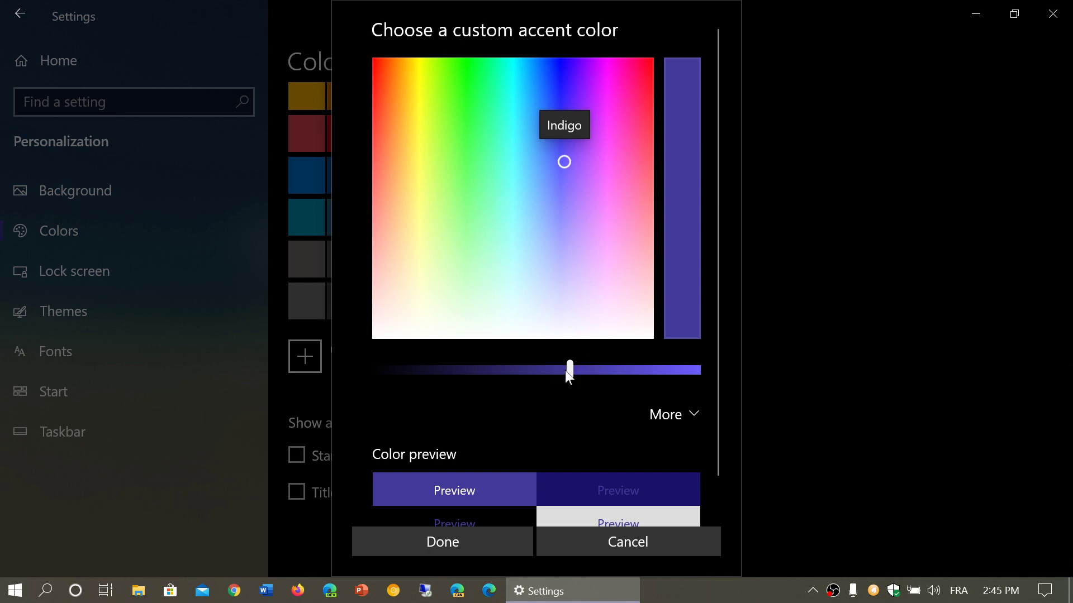
{"action": "left_click_drag", "start_coordinate": [567, 370], "coordinate": [626, 350]}
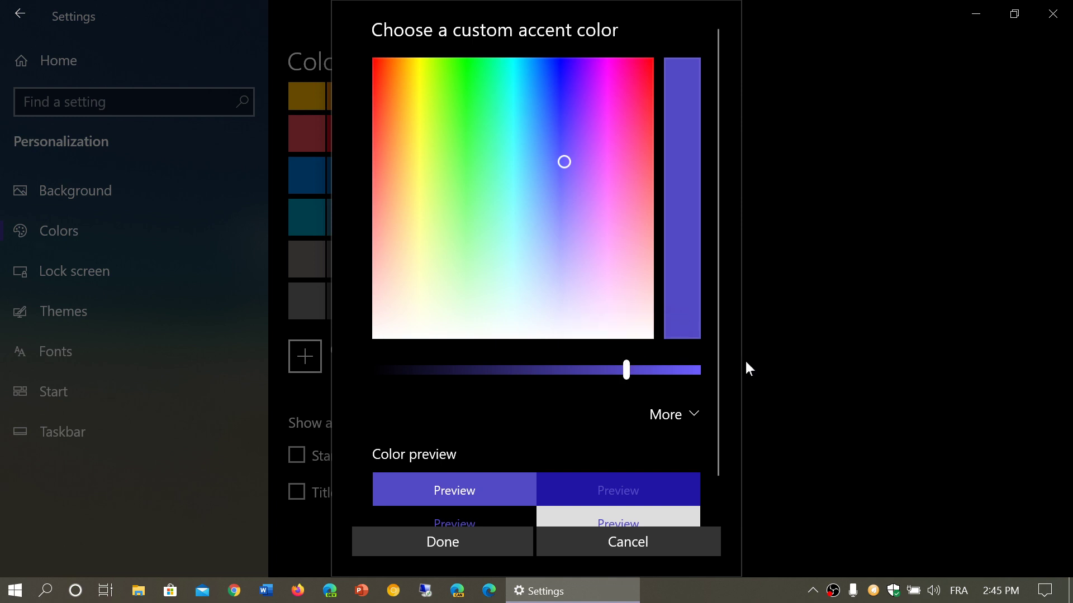
{"action": "left_click", "coordinate": [488, 537]}
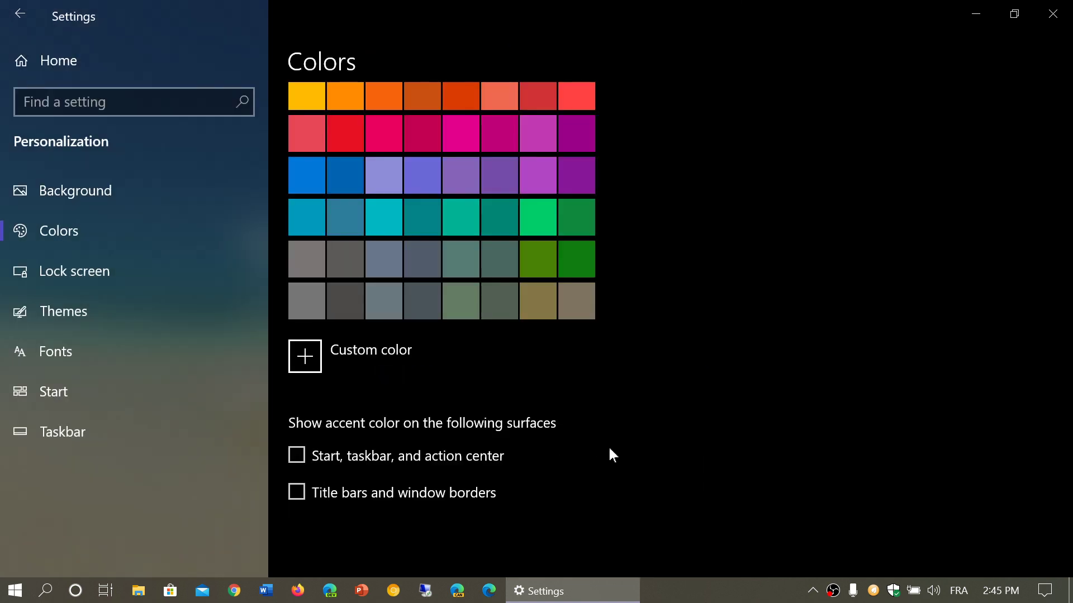
- Show the accent on Start, taskbar and action center, then check File Explorer's title bar
{"action": "scroll", "coordinate": [629, 459], "scroll_direction": "down", "scroll_amount": 1}
{"action": "scroll", "coordinate": [630, 459], "scroll_direction": "up", "scroll_amount": 1}
{"action": "left_click", "coordinate": [293, 458]}
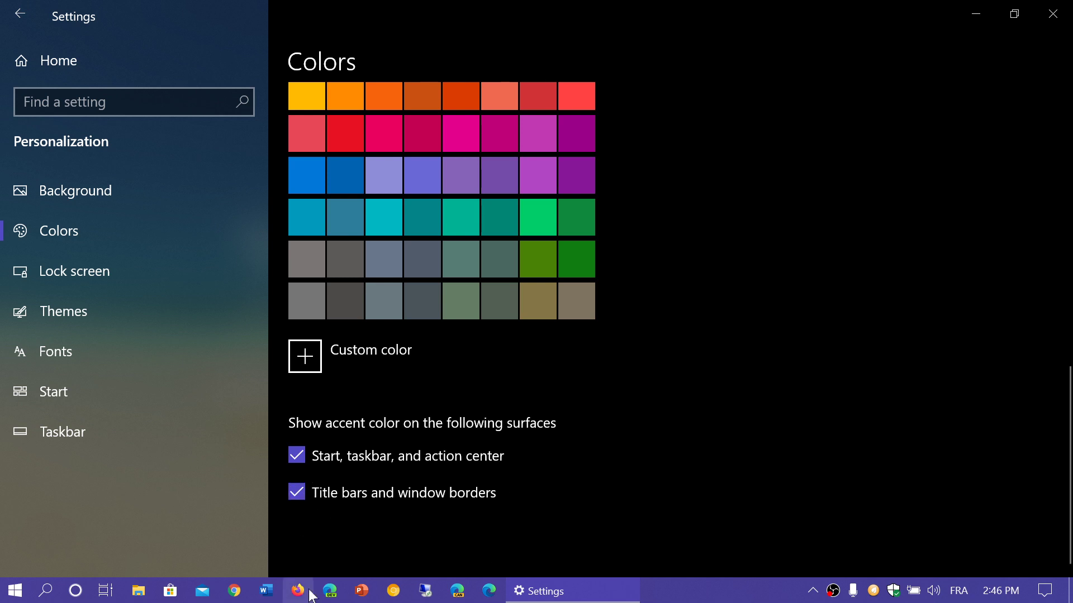
{"action": "left_click", "coordinate": [137, 593]}
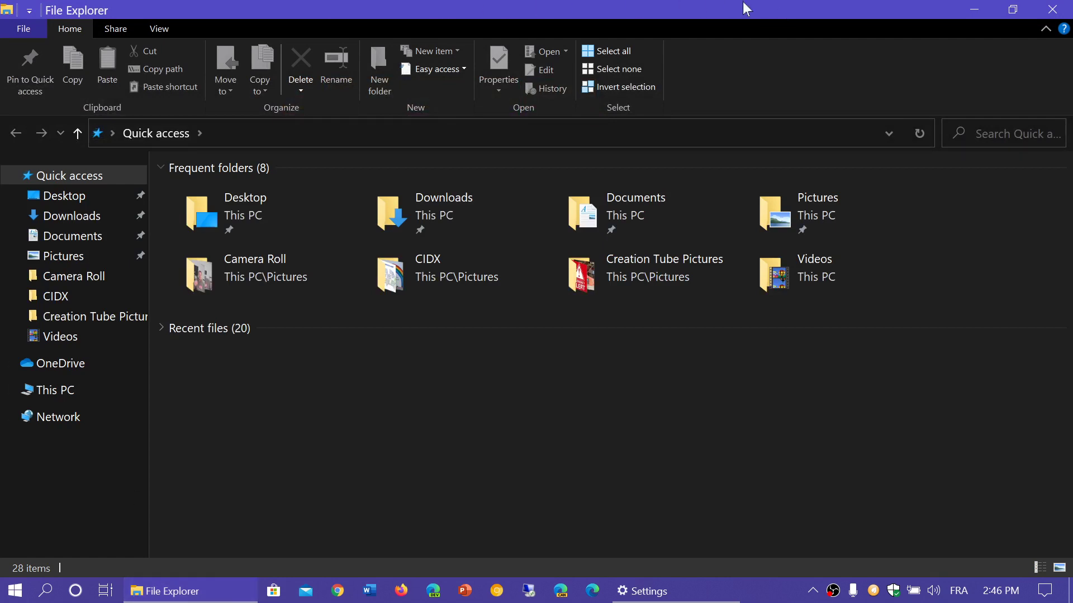
{"action": "left_click", "coordinate": [1053, 10]}
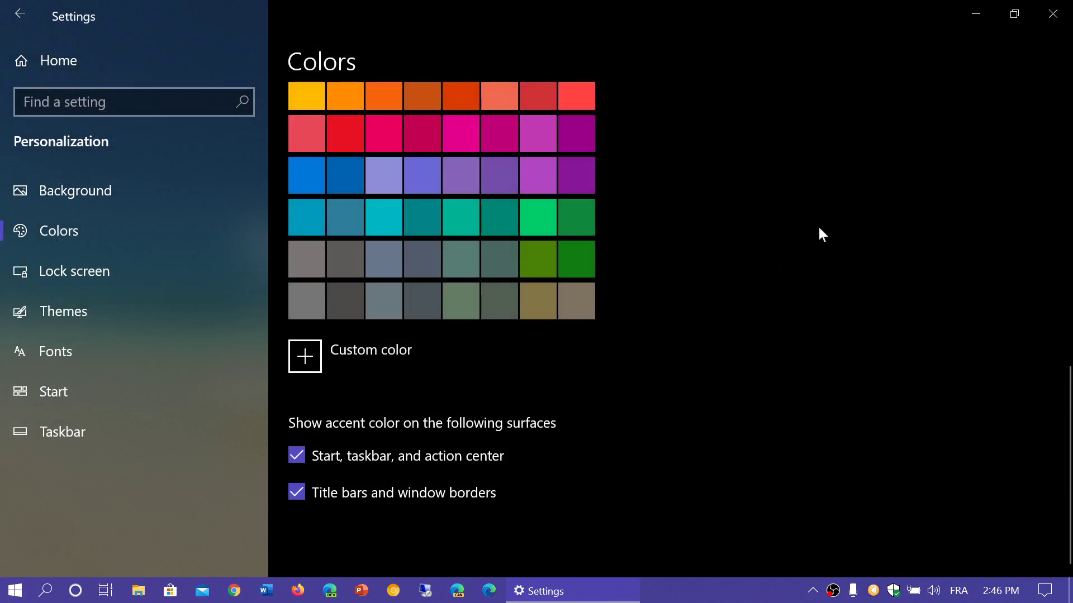
{"action": "scroll", "coordinate": [819, 229], "scroll_direction": "up", "scroll_amount": 10}
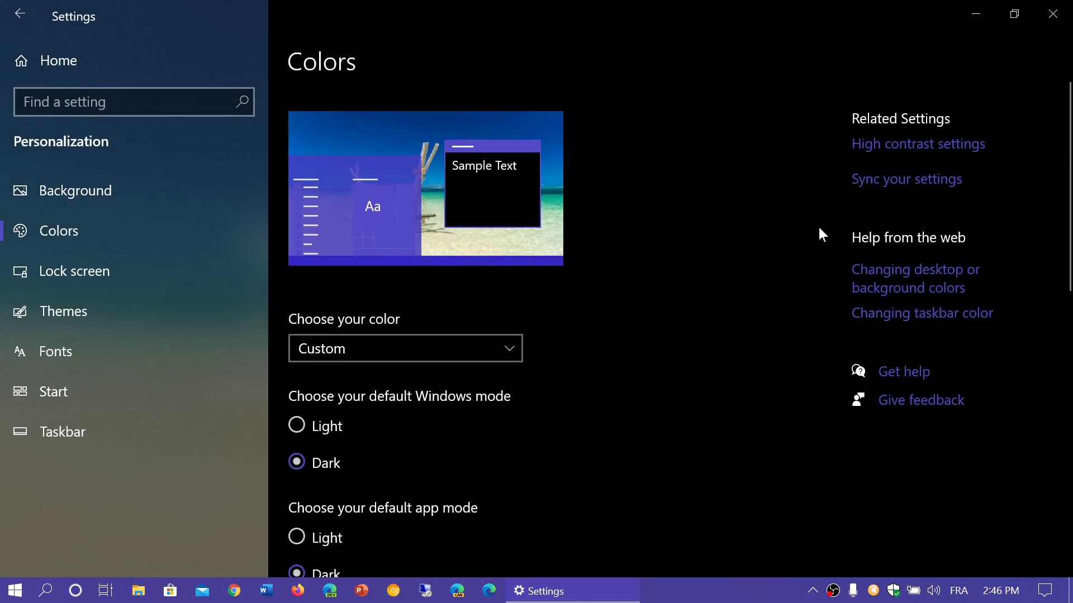